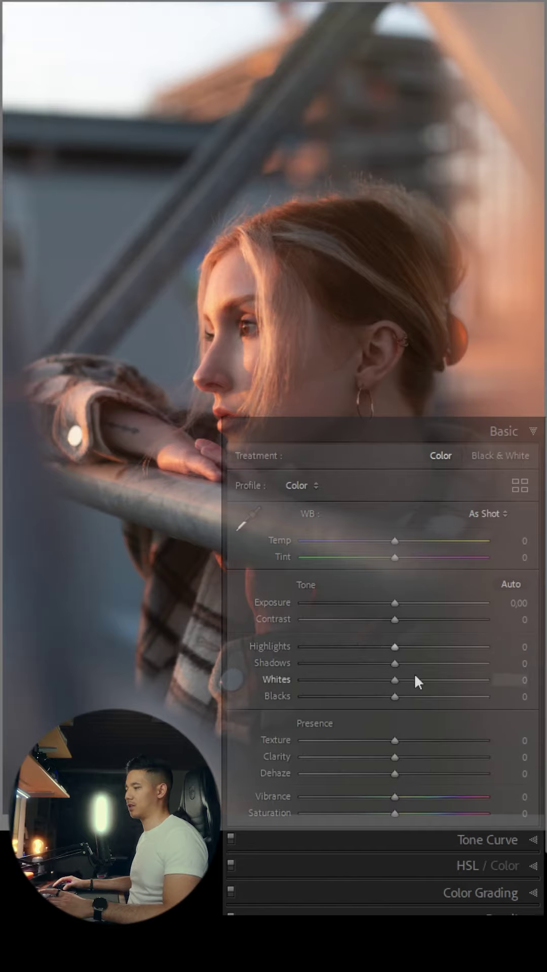
Set Shadows +34, Highlights −64, Whites −14, Blacks −44 and Contrast +4 in the Basic panel
{"action": "left_click_drag", "start_coordinate": [394, 663], "coordinate": [425, 663]}
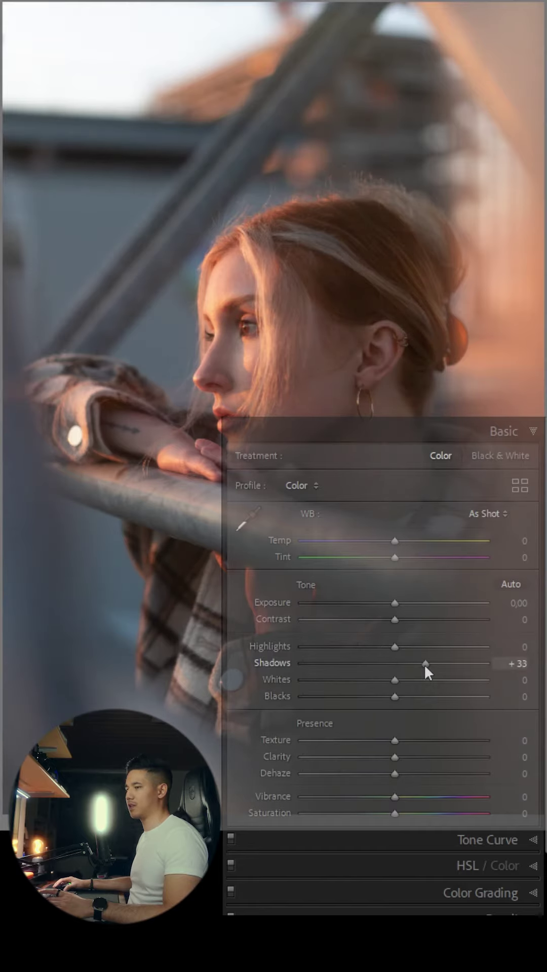
{"action": "mouse_move", "coordinate": [395, 646]}
{"action": "left_mouse_down"}
{"action": "mouse_move", "coordinate": [319, 647]}
{"action": "mouse_move", "coordinate": [335, 647]}
{"action": "left_mouse_up"}
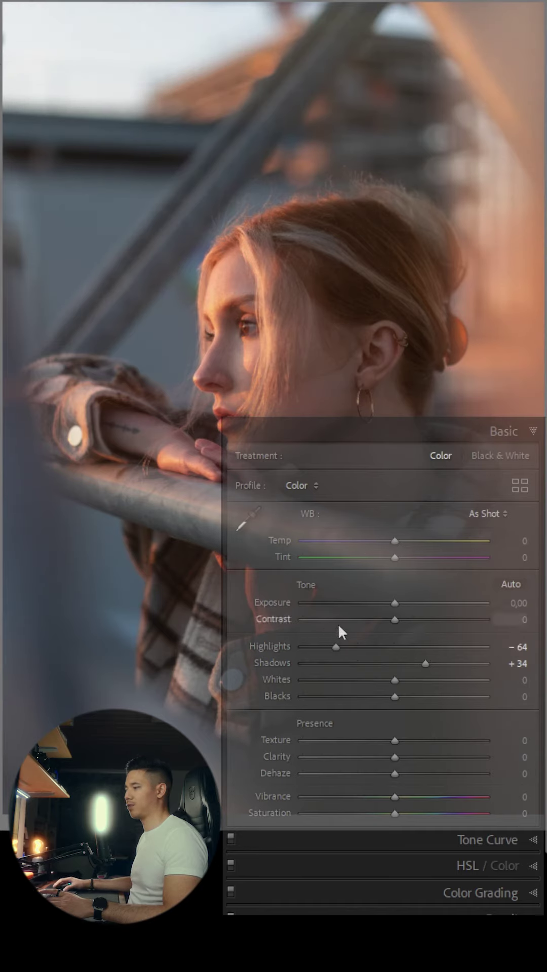
{"action": "mouse_move", "coordinate": [394, 679]}
{"action": "left_mouse_down"}
{"action": "mouse_move", "coordinate": [383, 680]}
{"action": "mouse_move", "coordinate": [377, 696]}
{"action": "mouse_move", "coordinate": [356, 696]}
{"action": "left_mouse_up"}
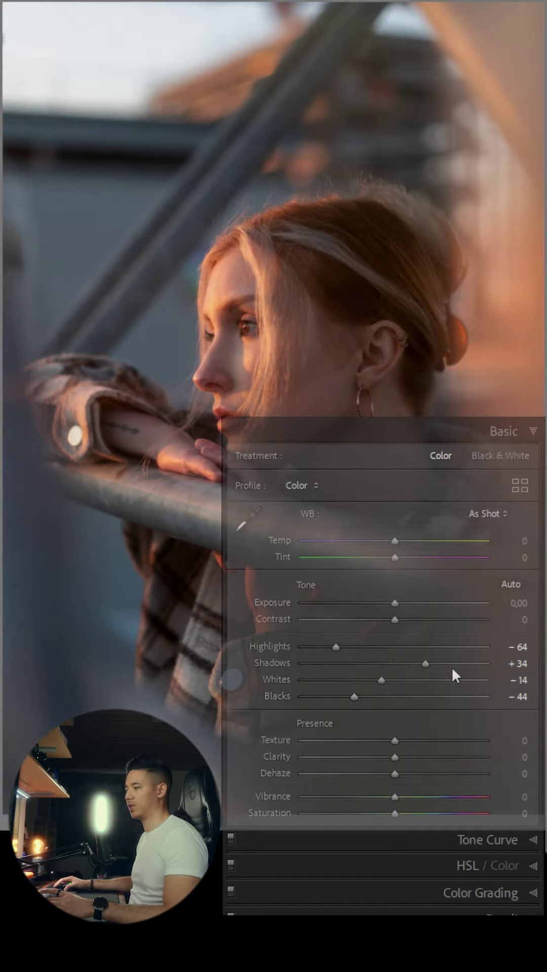
{"action": "left_click_drag", "start_coordinate": [394, 619], "coordinate": [402, 619]}
Raise Contrast to +7, Dehaze to +9 and Vibrance to +20
{"action": "left_click", "coordinate": [394, 540]}
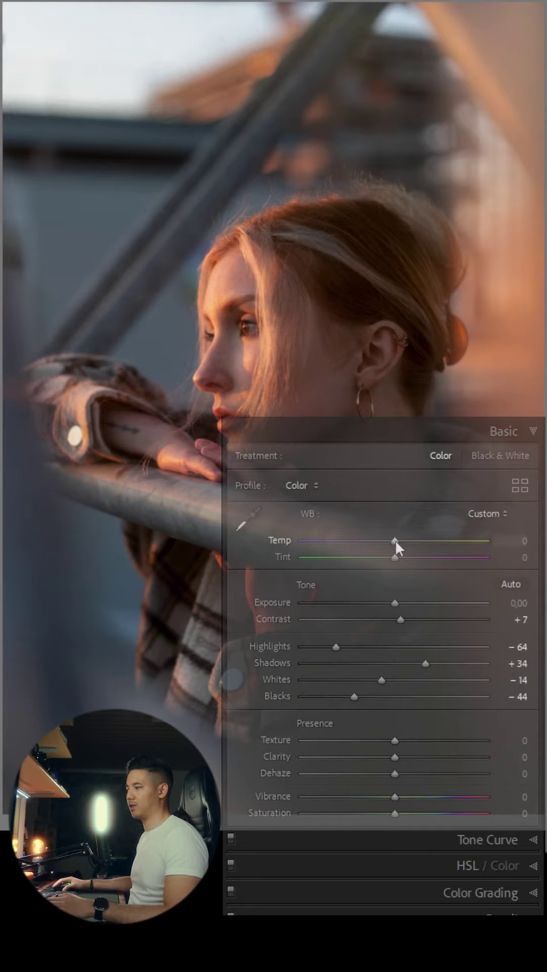
{"action": "left_click_drag", "start_coordinate": [395, 540], "coordinate": [388, 541]}
{"action": "scroll", "coordinate": [416, 687], "scroll_direction": "down", "scroll_amount": 1}
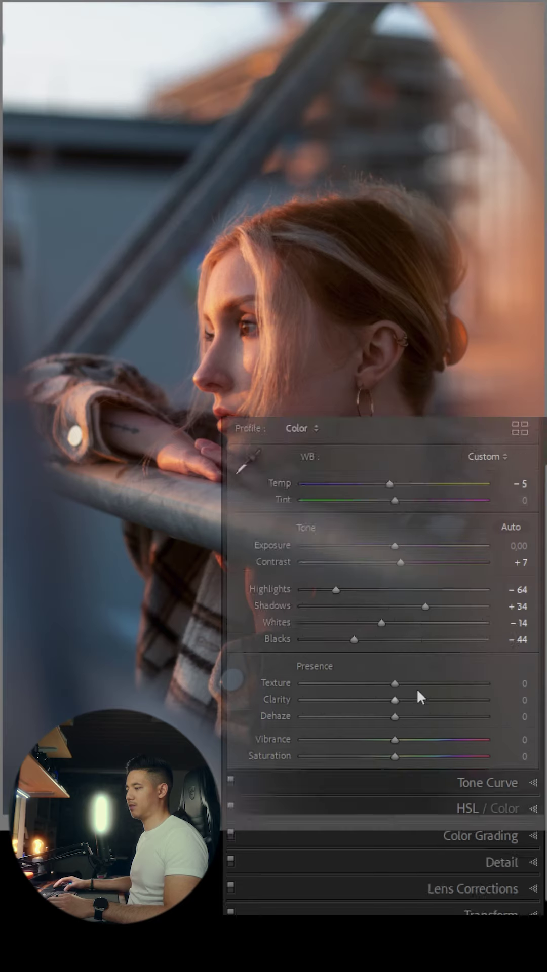
{"action": "left_click_drag", "start_coordinate": [394, 715], "coordinate": [400, 715]}
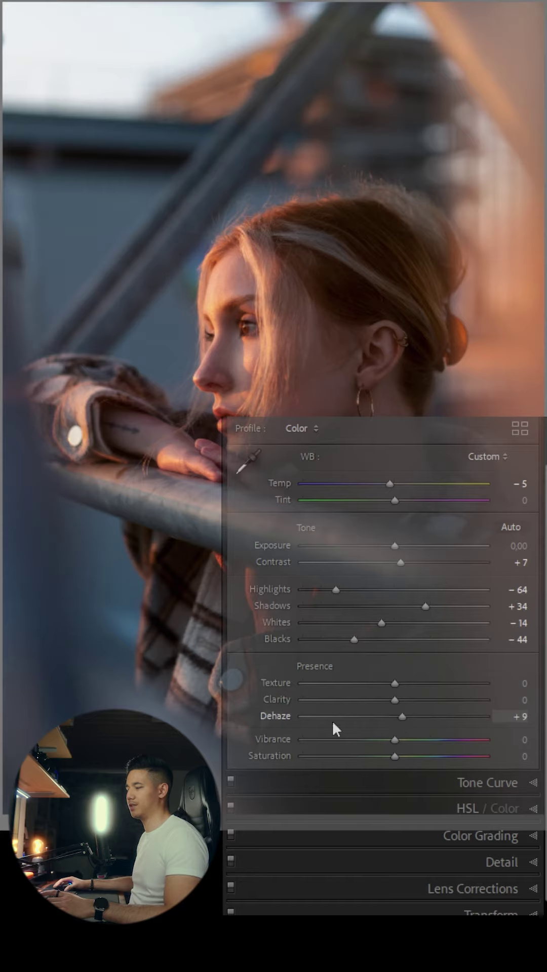
{"action": "left_click_drag", "start_coordinate": [394, 738], "coordinate": [414, 737]}
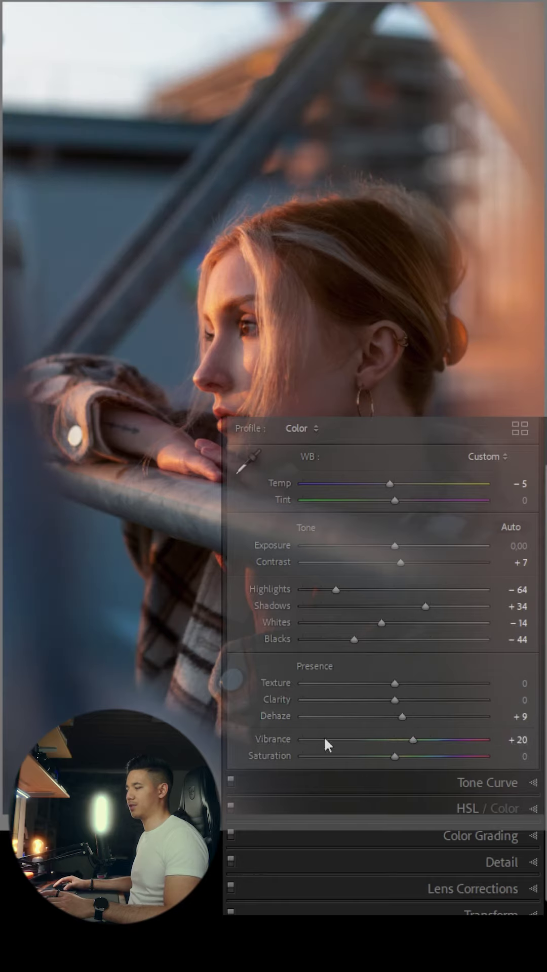
Shape the RGB tone curve with highlight, shadow and midtone points
{"action": "left_click", "coordinate": [330, 781]}
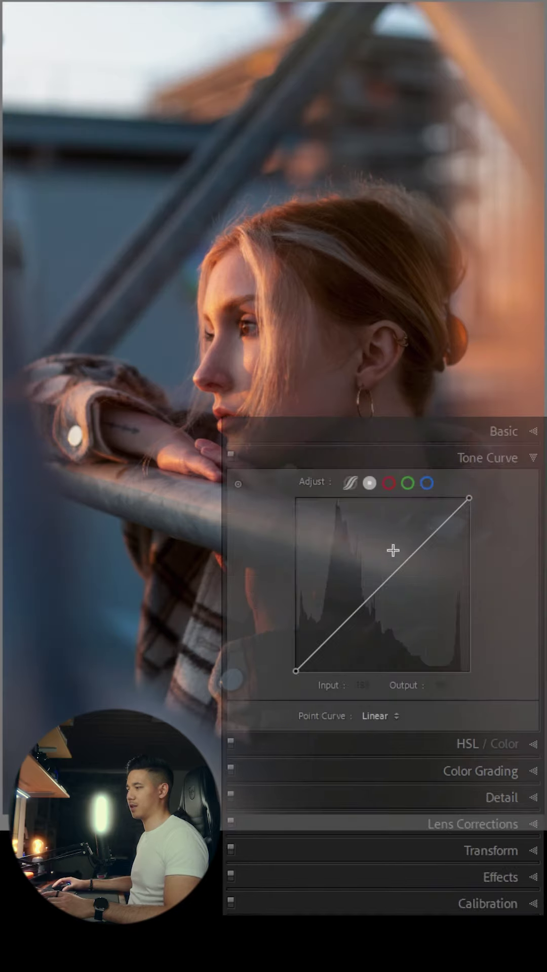
{"action": "left_click", "coordinate": [425, 540]}
{"action": "left_click", "coordinate": [333, 631]}
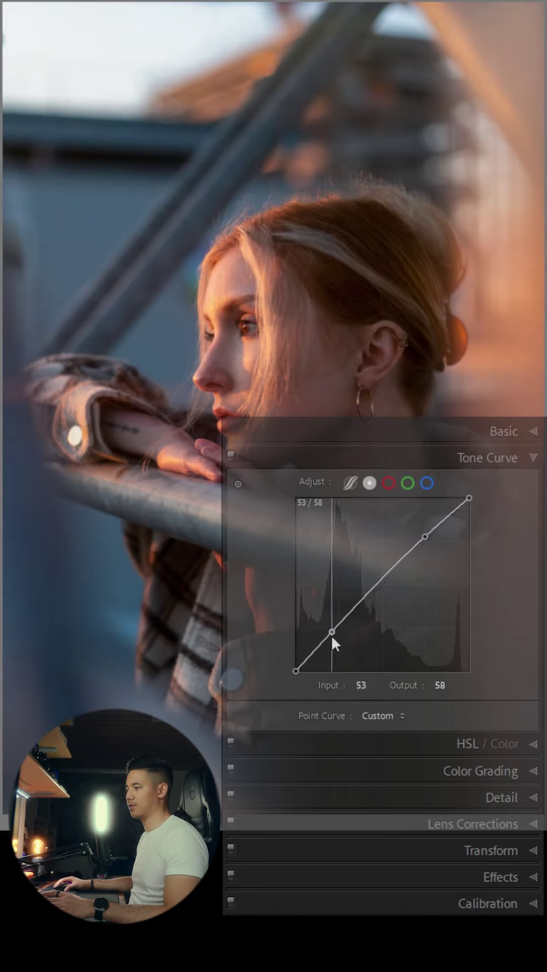
{"action": "left_click", "coordinate": [382, 583]}
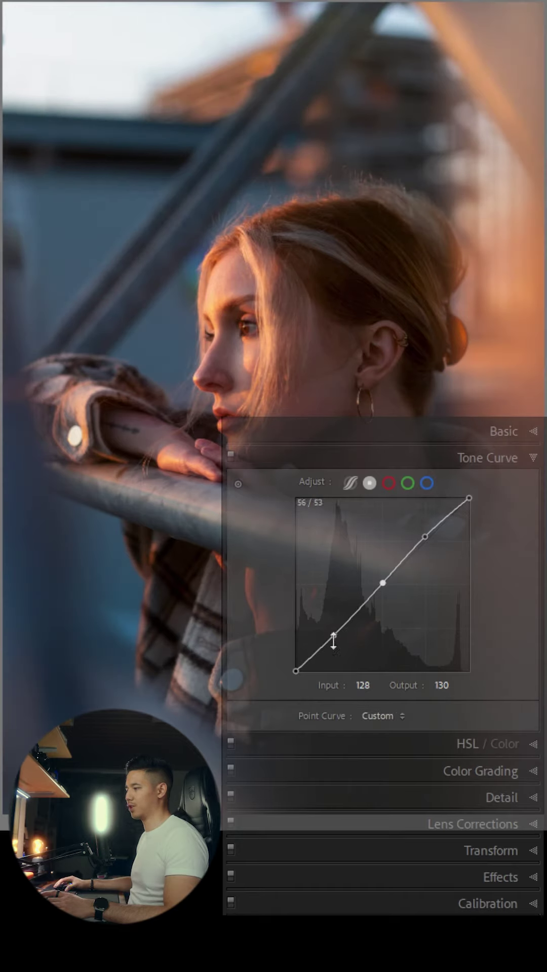
Add highlight, midtone and shadow points to the Blue channel curve
{"action": "left_click", "coordinate": [426, 482]}
{"action": "left_click", "coordinate": [425, 541]}
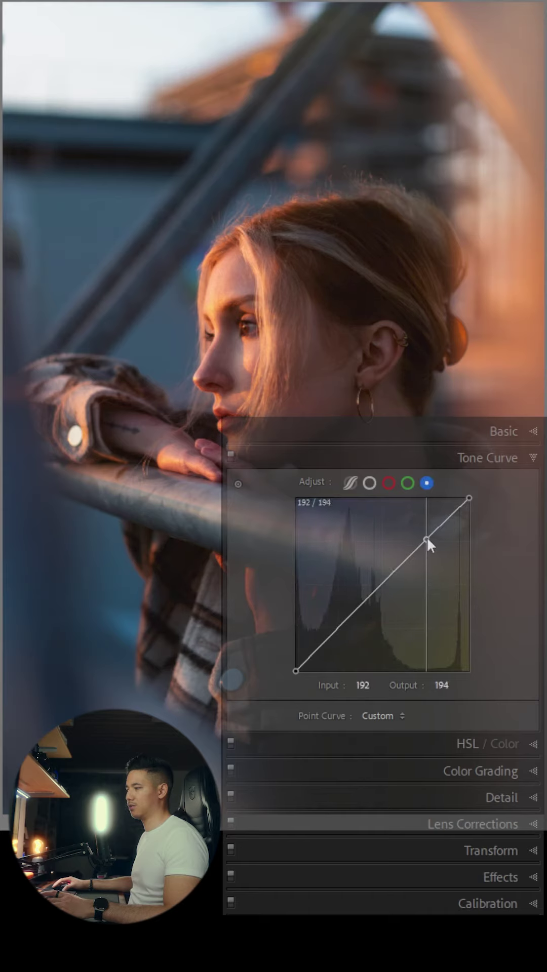
{"action": "left_click", "coordinate": [386, 577]}
{"action": "left_click", "coordinate": [327, 639]}
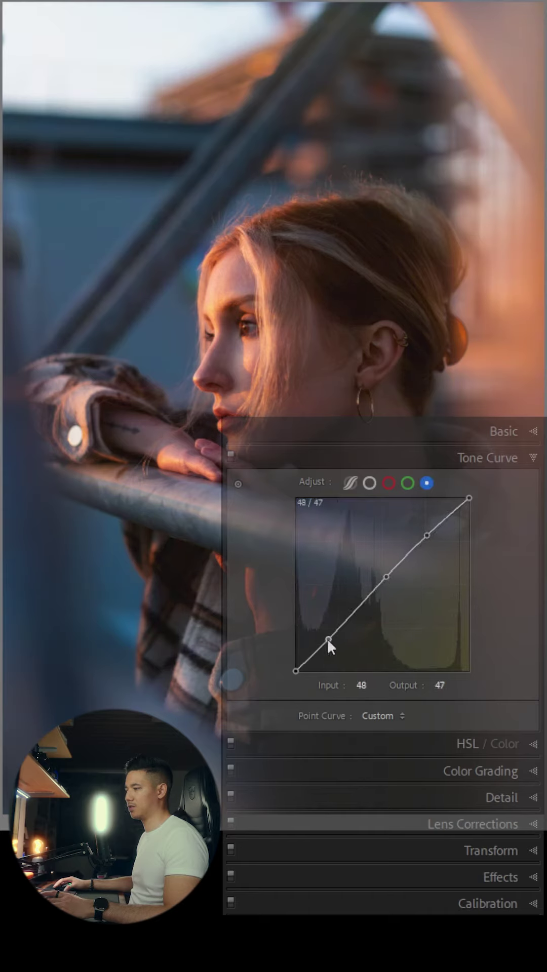
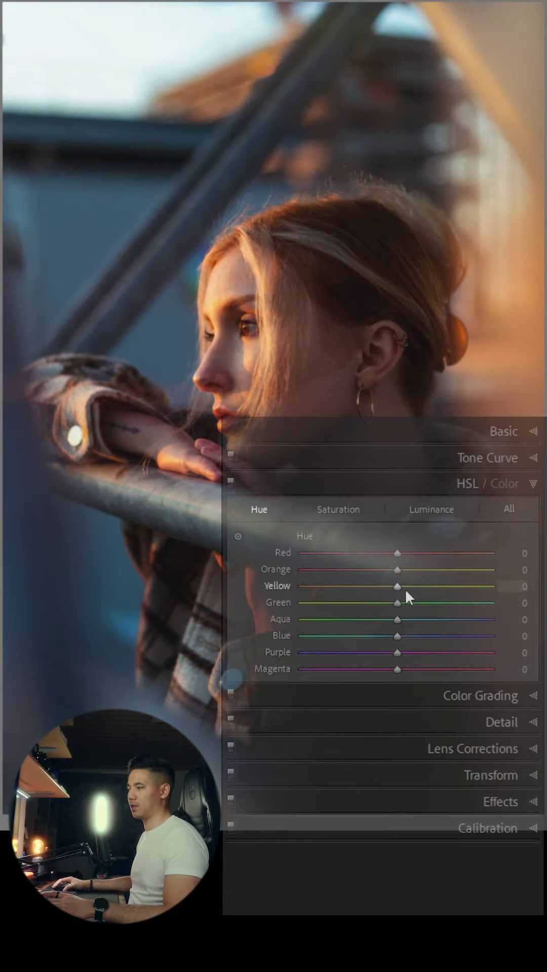
Shift the Yellow hue to +15, Aqua to -32, and nudge Blue slightly down
{"action": "left_click_drag", "start_coordinate": [397, 586], "coordinate": [411, 586]}
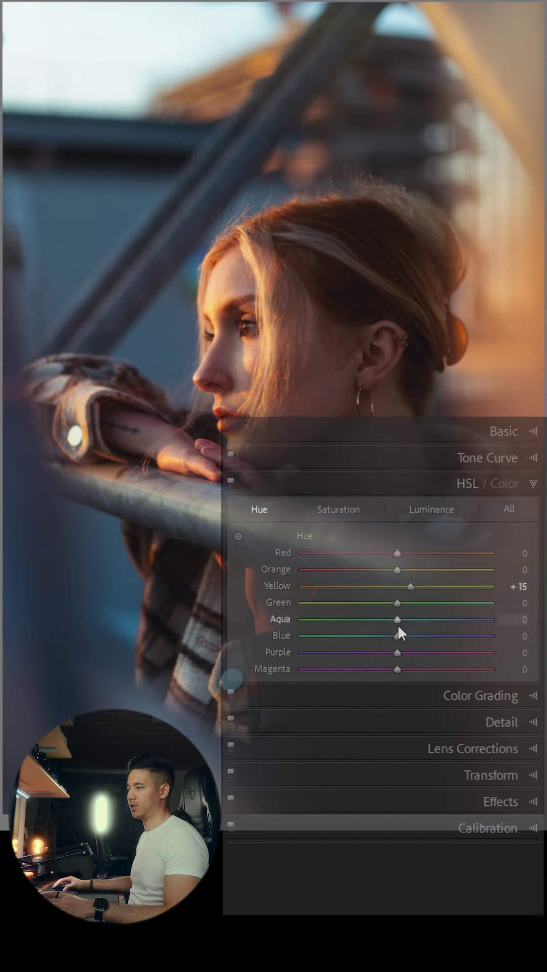
{"action": "left_click_drag", "start_coordinate": [397, 619], "coordinate": [406, 618]}
{"action": "double_click", "coordinate": [396, 619]}
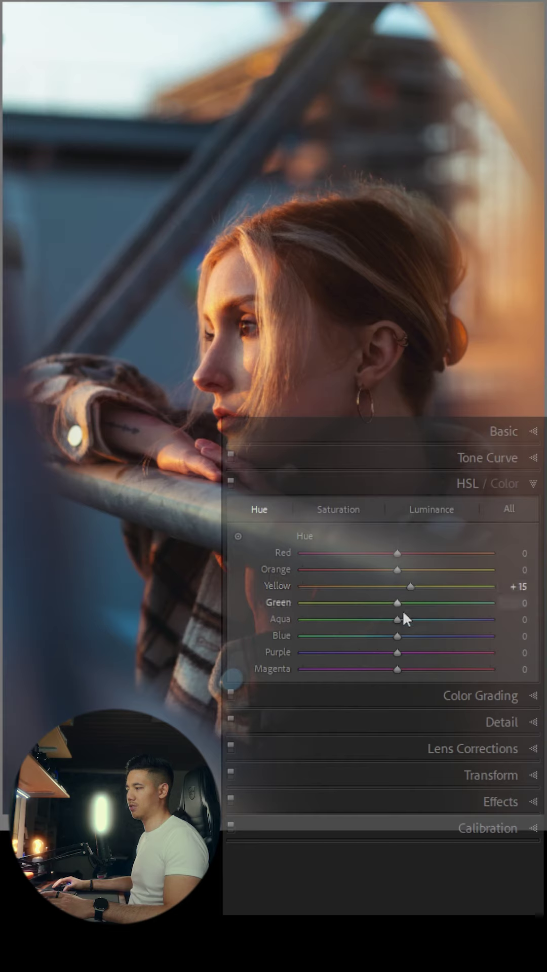
{"action": "left_click_drag", "start_coordinate": [397, 619], "coordinate": [366, 620]}
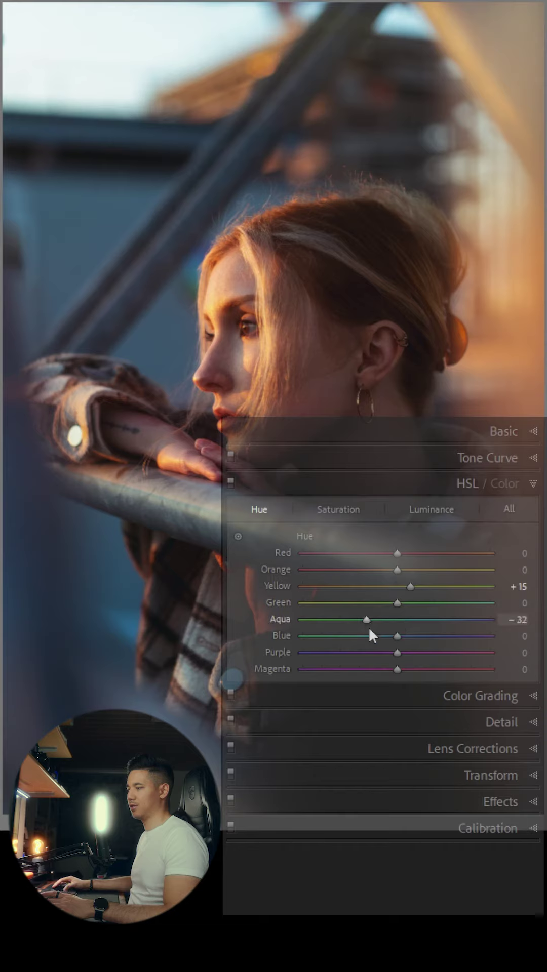
{"action": "left_click_drag", "start_coordinate": [398, 636], "coordinate": [386, 638]}
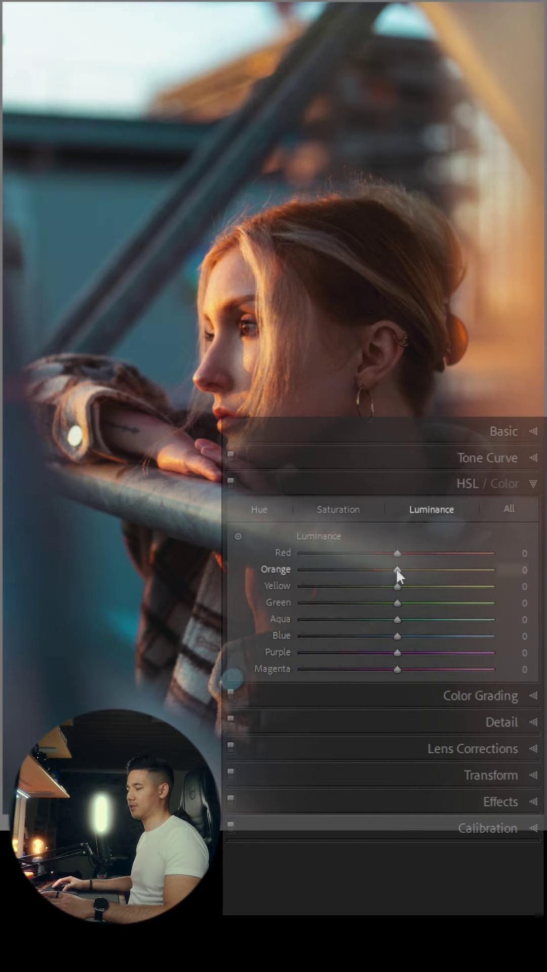
Raise Orange luminance slightly and lower Blue luminance to -20
{"action": "left_click_drag", "start_coordinate": [396, 570], "coordinate": [405, 569]}
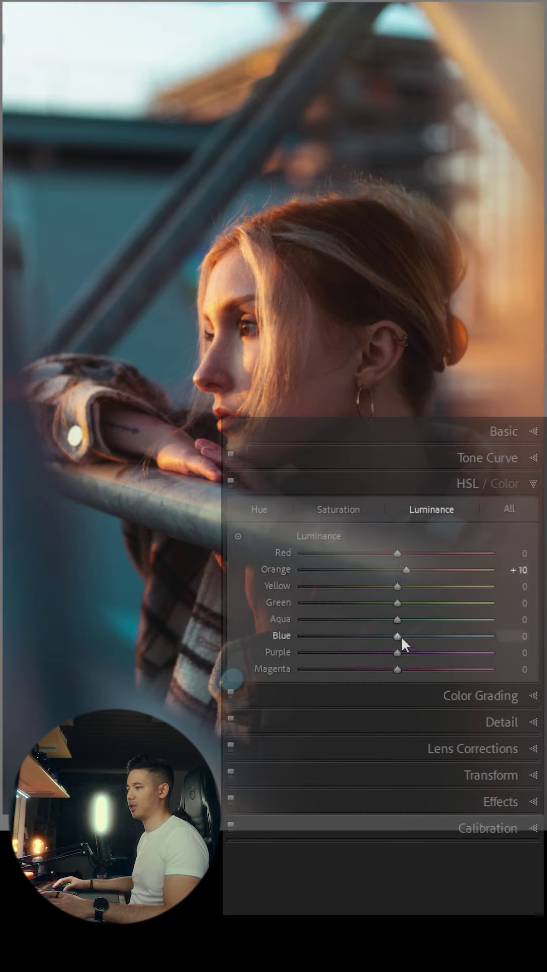
{"action": "mouse_move", "coordinate": [399, 636]}
{"action": "left_mouse_down"}
{"action": "mouse_move", "coordinate": [381, 636]}
{"action": "mouse_move", "coordinate": [391, 586]}
{"action": "mouse_move", "coordinate": [402, 587]}
{"action": "left_mouse_up"}
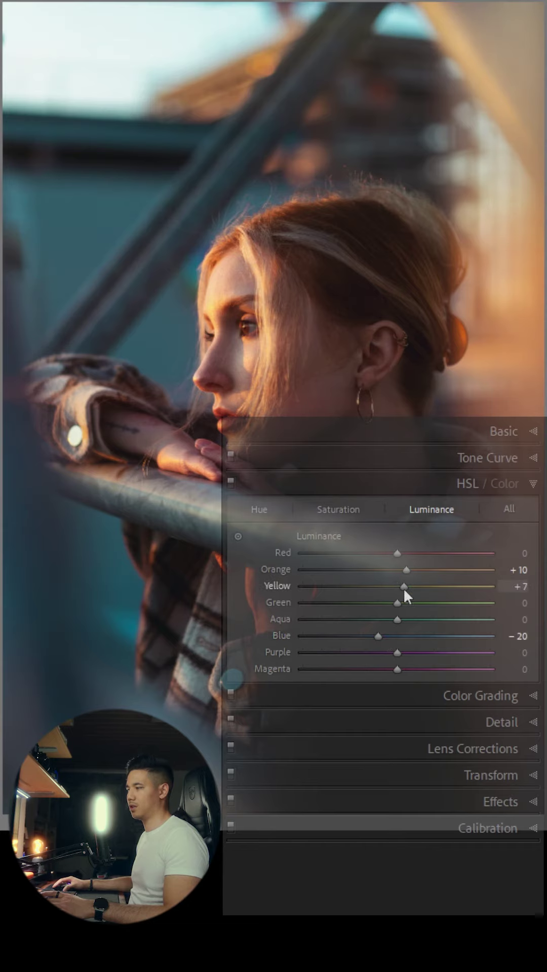
Grade the shadows with a blue hue of 219 and give the midtones a lightly saturated warm hue of 44
{"action": "left_click", "coordinate": [387, 538]}
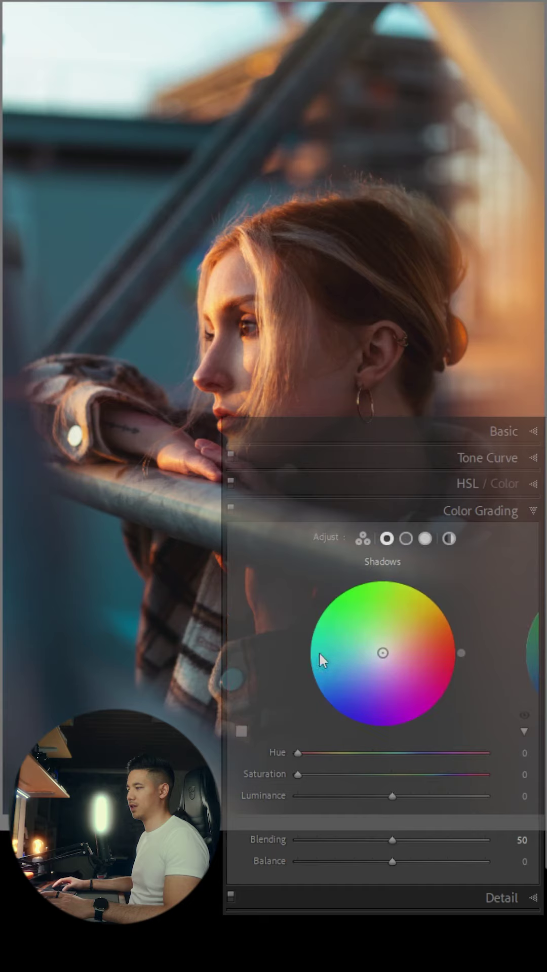
{"action": "left_click_drag", "start_coordinate": [463, 653], "coordinate": [323, 705]}
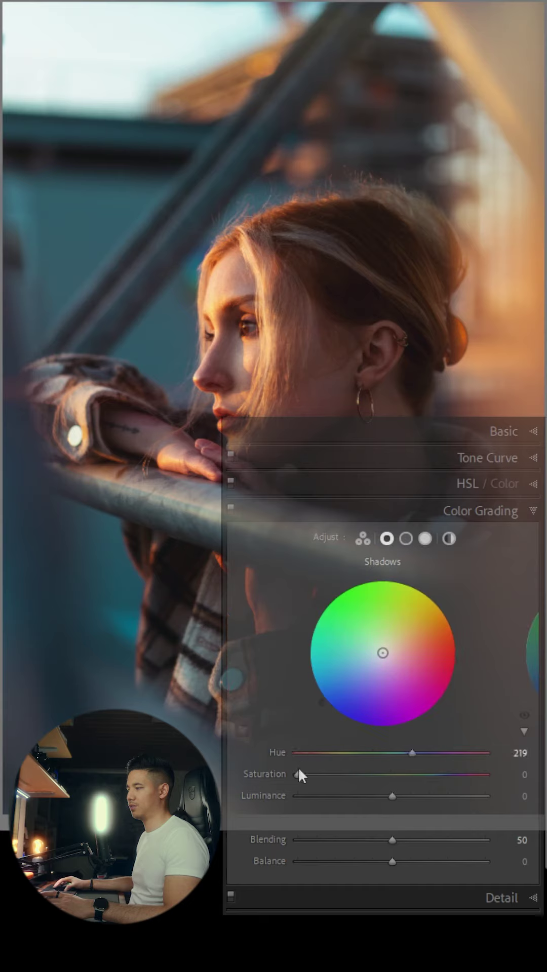
{"action": "left_click_drag", "start_coordinate": [298, 772], "coordinate": [316, 769]}
{"action": "left_click", "coordinate": [406, 538]}
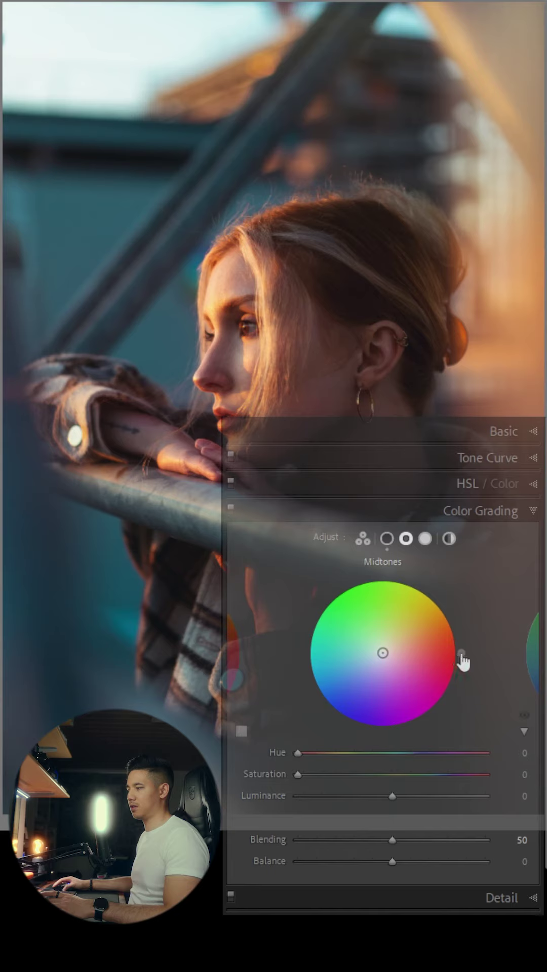
{"action": "left_click_drag", "start_coordinate": [463, 653], "coordinate": [438, 600]}
{"action": "left_click_drag", "start_coordinate": [298, 773], "coordinate": [312, 772]}
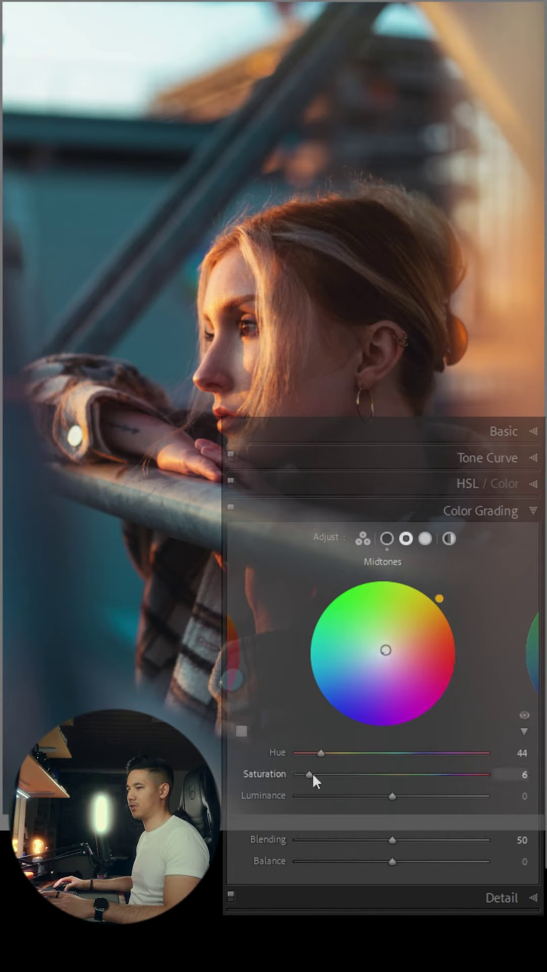
Give the highlights hue 83 with saturation 15, and darken the midtones luminance
{"action": "left_click", "coordinate": [425, 538]}
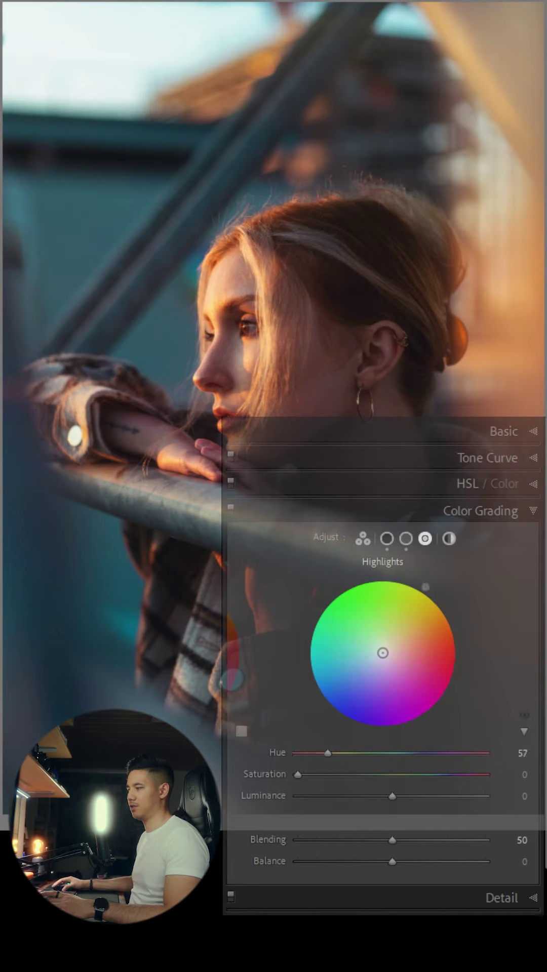
{"action": "left_click_drag", "start_coordinate": [424, 586], "coordinate": [391, 575]}
{"action": "left_click", "coordinate": [298, 774]}
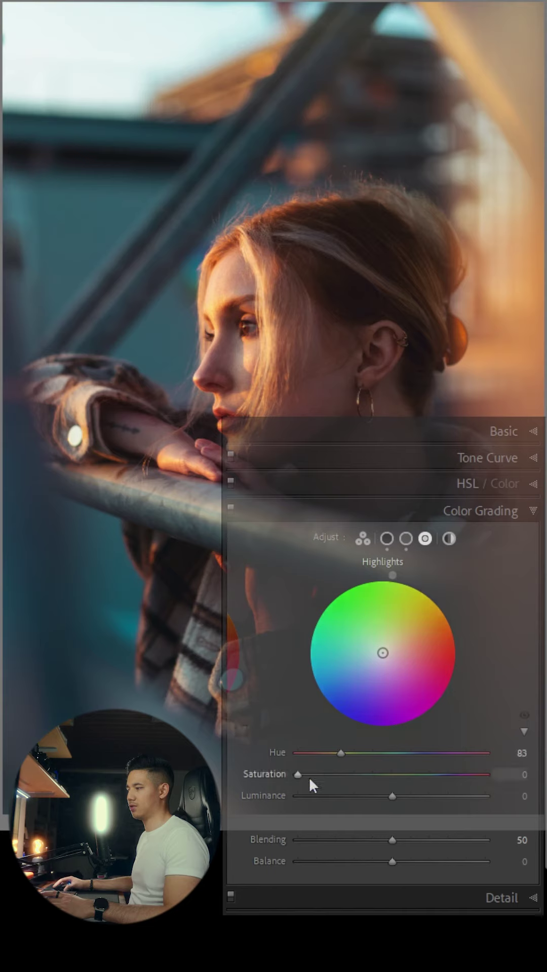
{"action": "left_click_drag", "start_coordinate": [298, 772], "coordinate": [326, 772]}
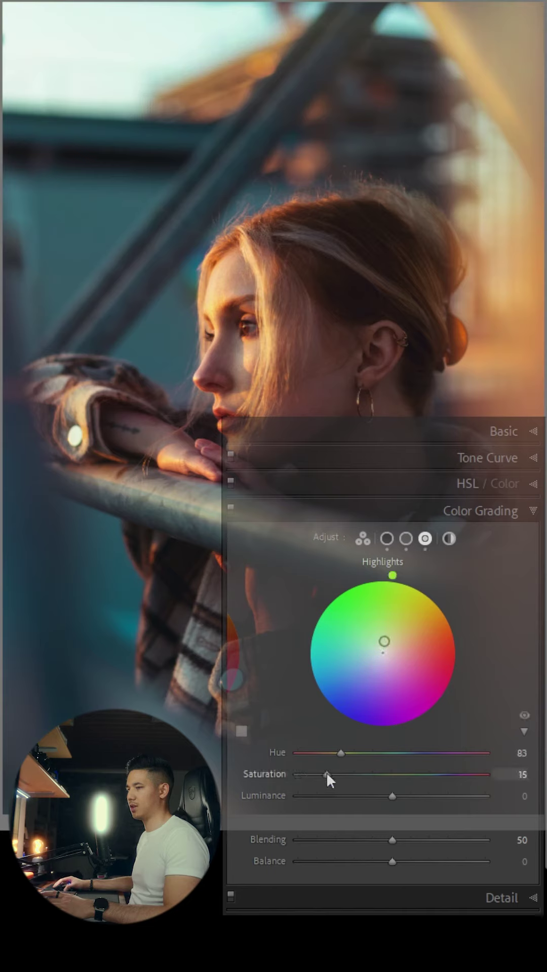
{"action": "left_click_drag", "start_coordinate": [390, 797], "coordinate": [367, 796]}
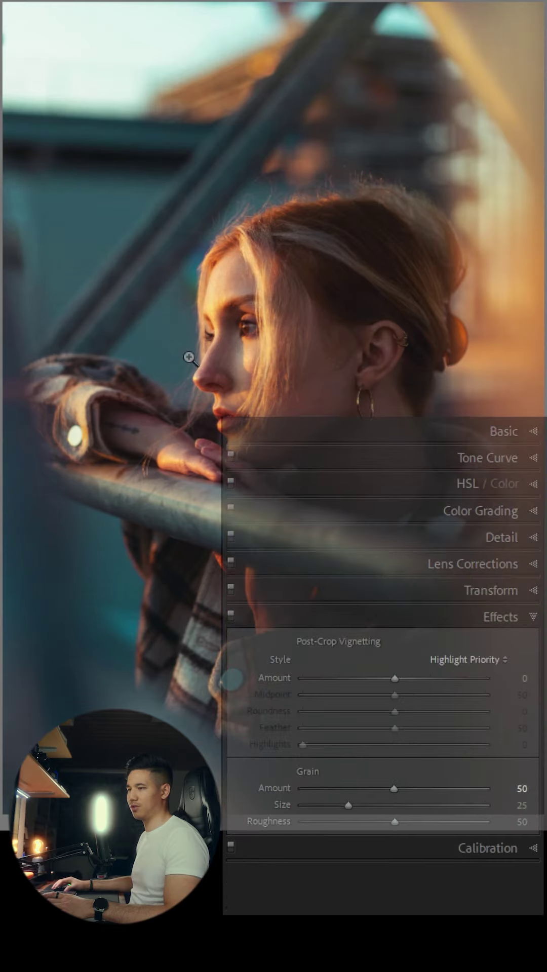
Enlarge the film grain, and set Red Primary hue to +21 and Green Primary to +22
{"action": "left_click", "coordinate": [189, 357]}
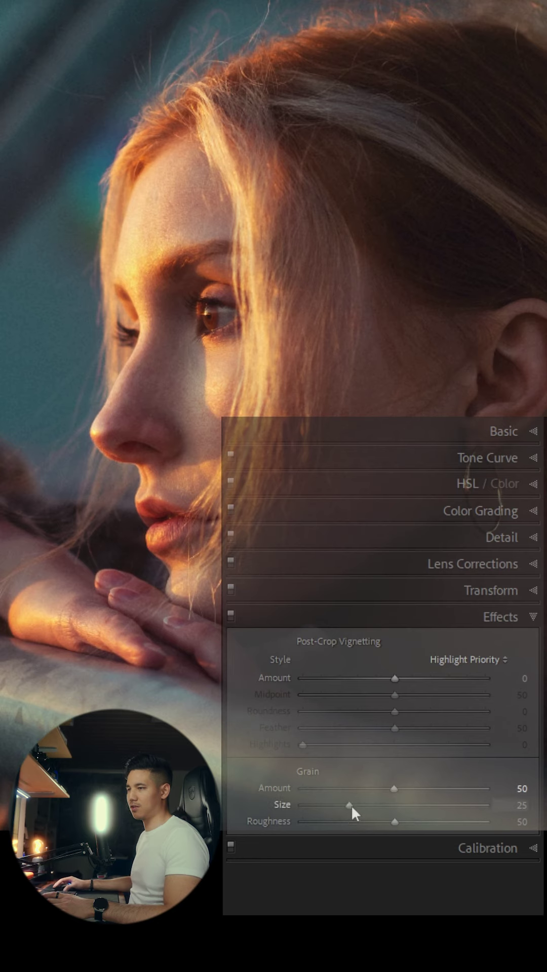
{"action": "left_click_drag", "start_coordinate": [351, 804], "coordinate": [516, 800]}
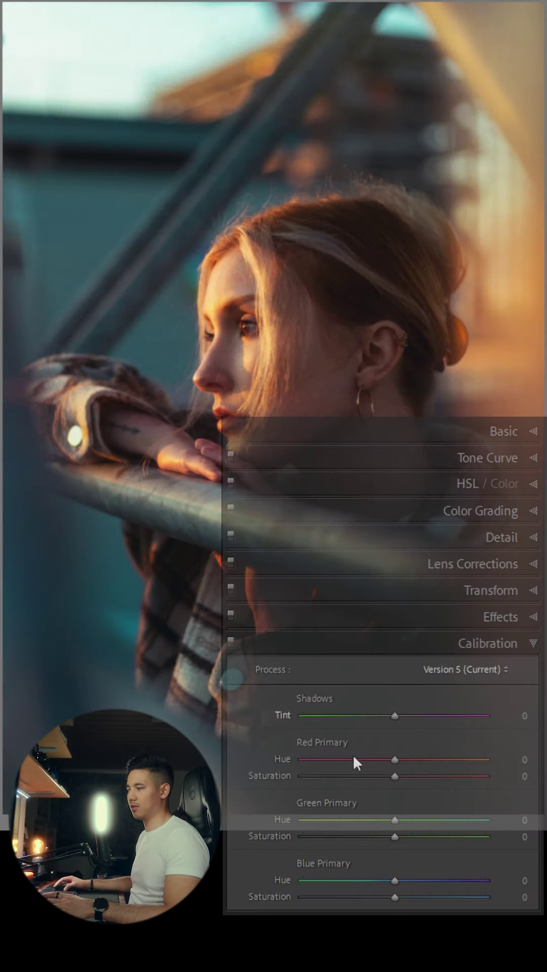
{"action": "left_click_drag", "start_coordinate": [393, 758], "coordinate": [417, 758]}
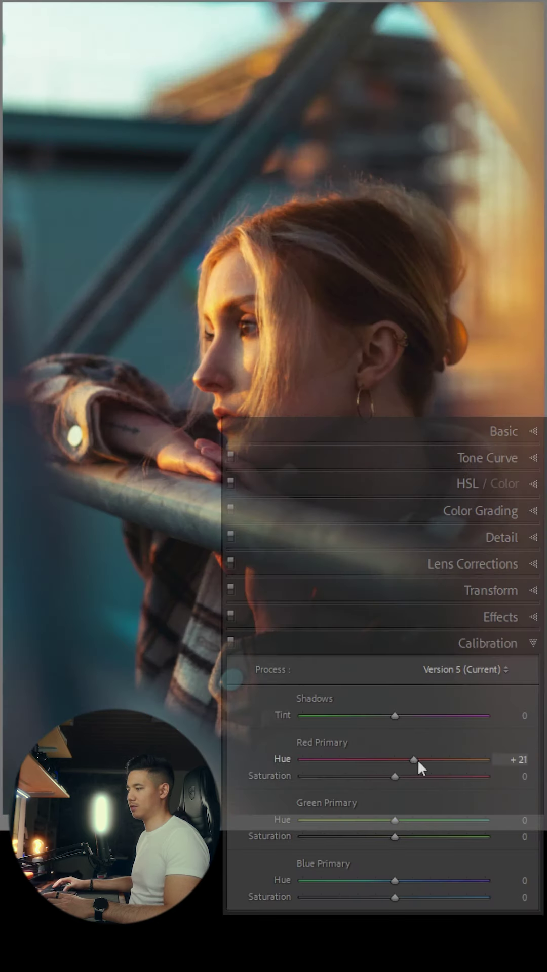
{"action": "left_click_drag", "start_coordinate": [393, 818], "coordinate": [411, 818]}
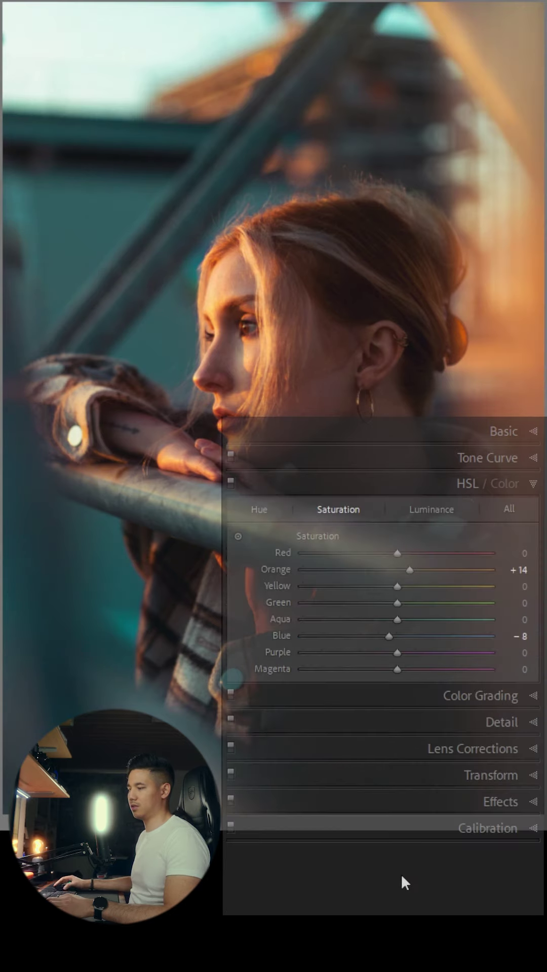
Compare the reset original photo with the edited version twice, restoring all edits
{"action": "key", "text": "ctrl+shift+r"}
{"action": "key", "text": "ctrl+z"}
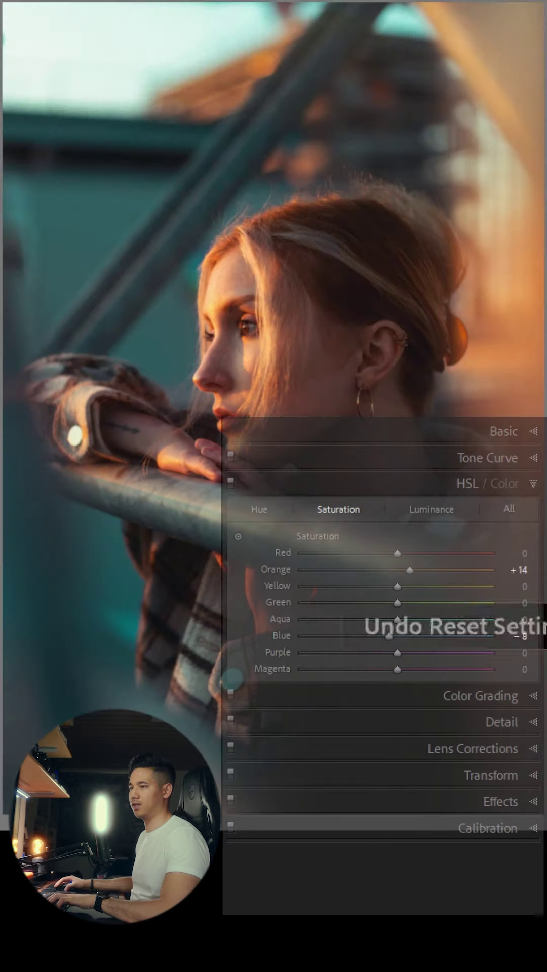
{"action": "key", "text": "ctrl+shift+r"}
{"action": "key", "text": "ctrl+z"}
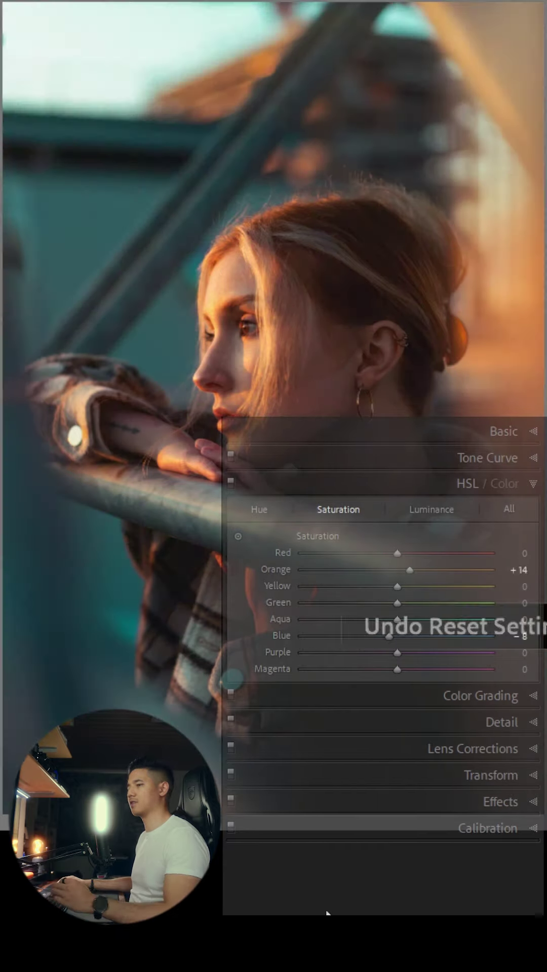